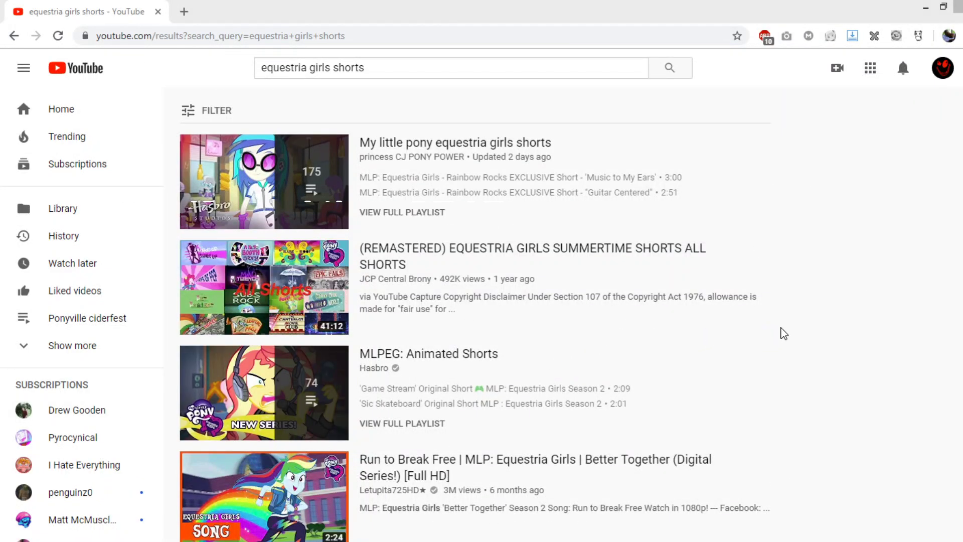
{"action": "scroll", "coordinate": [595, 352], "scroll_direction": "down", "scroll_amount": 2}
{"action": "scroll", "coordinate": [596, 352], "scroll_direction": "down", "scroll_amount": 6}
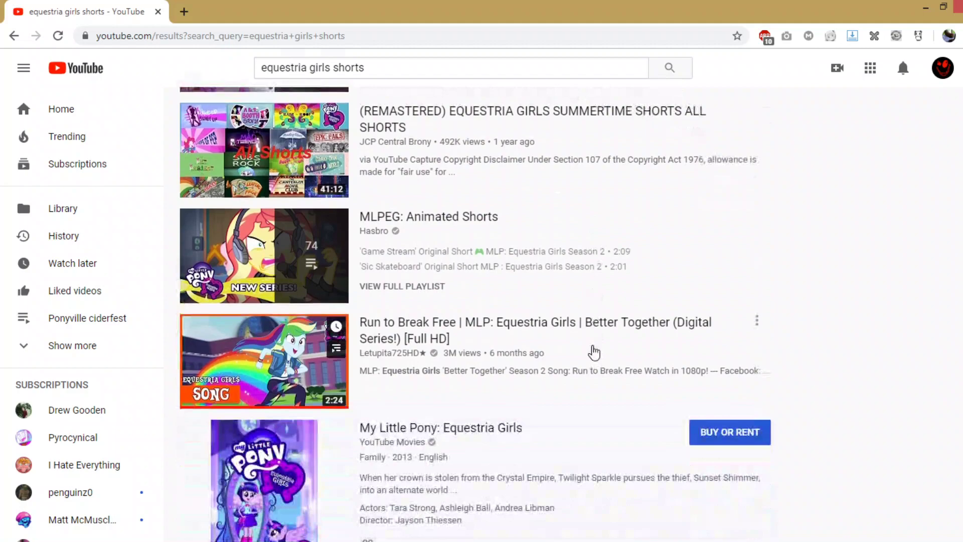
{"action": "scroll", "coordinate": [594, 351], "scroll_direction": "down", "scroll_amount": 5}
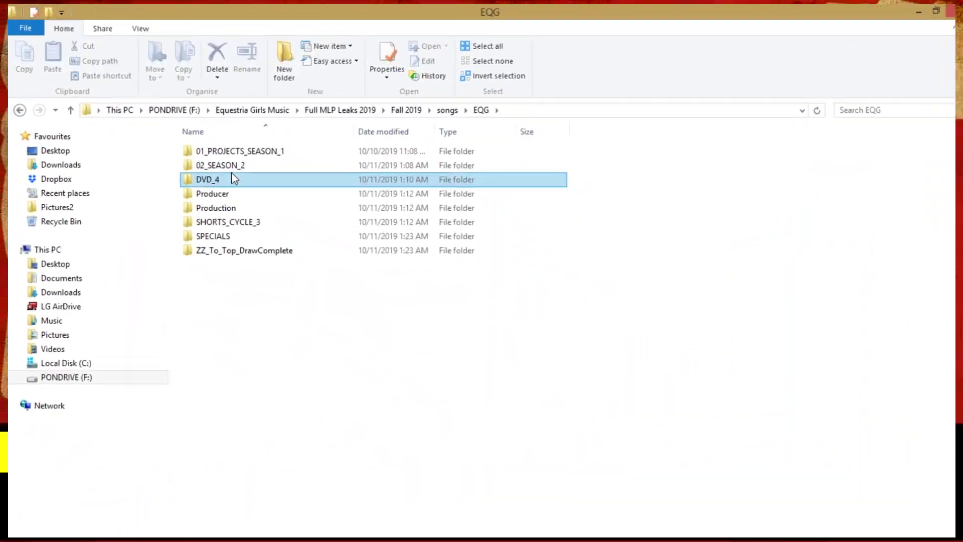
Step: Open DVD_4 > 02_Songs in Explorer, then the Rainbooms Battle Part 1 and 2 folders in MEGA
{"action": "double_click", "coordinate": [304, 209]}
{"action": "double_click", "coordinate": [243, 154]}
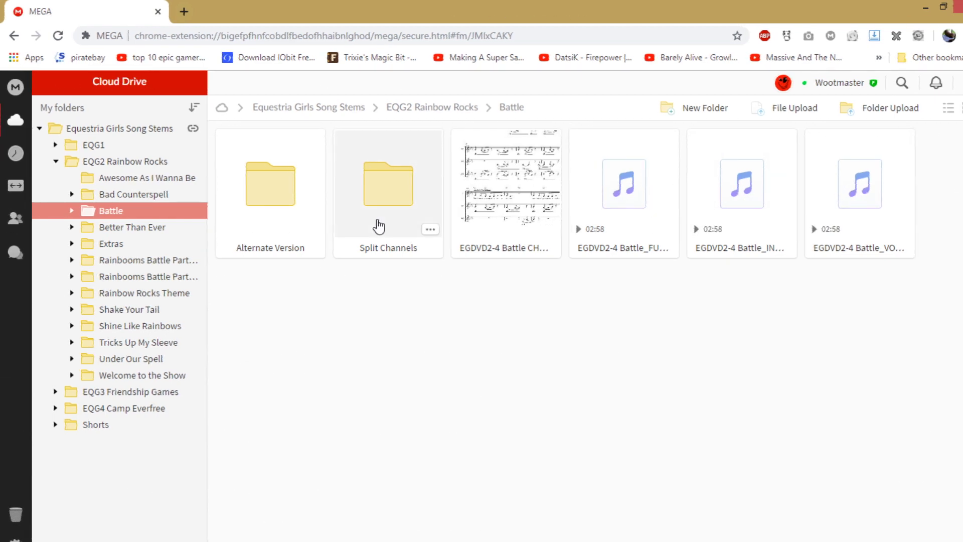
{"action": "left_click", "coordinate": [154, 263]}
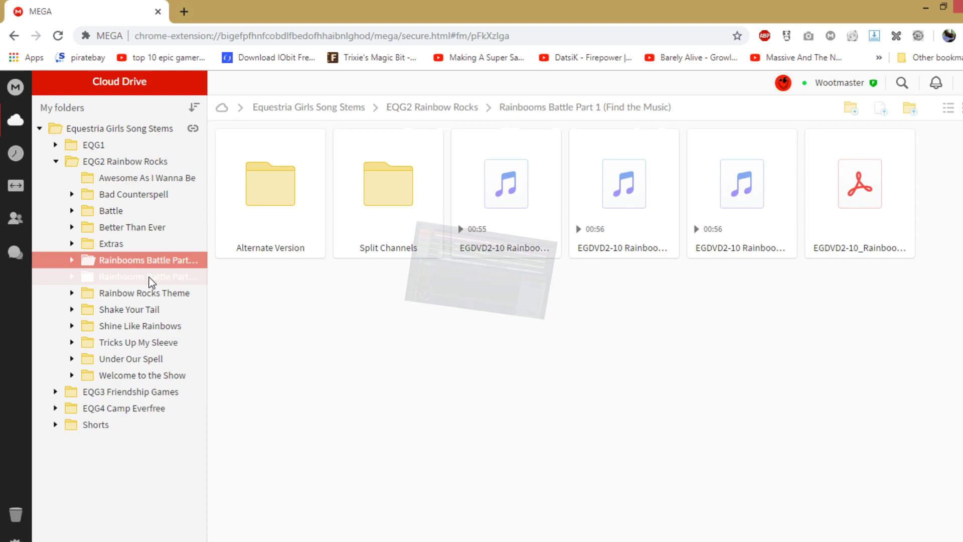
{"action": "left_click", "coordinate": [151, 278]}
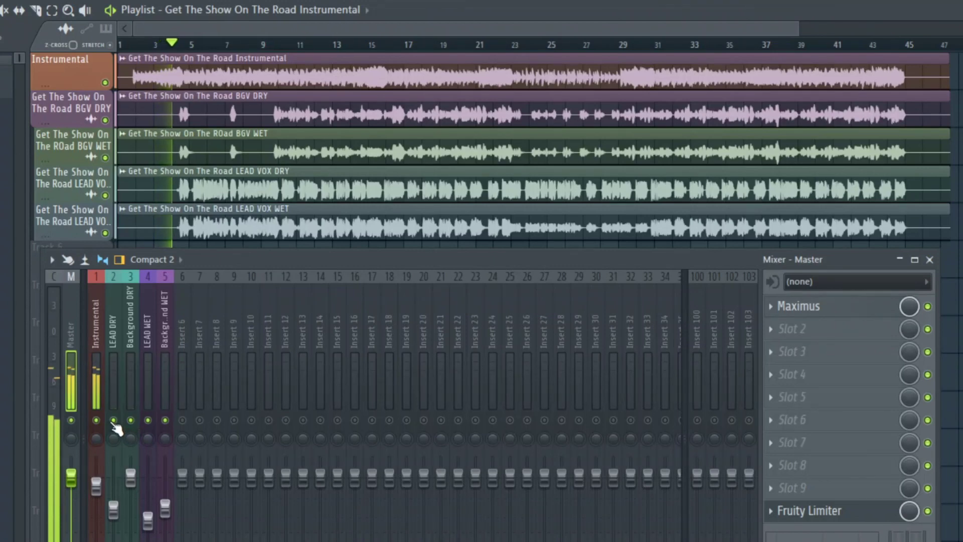
Step: Isolate the LEAD DRY vocal stem, then bring the LEAD WET and Background DRY stems back in
{"action": "left_click", "coordinate": [116, 424]}
{"action": "left_click_drag", "start_coordinate": [129, 421], "coordinate": [158, 425]}
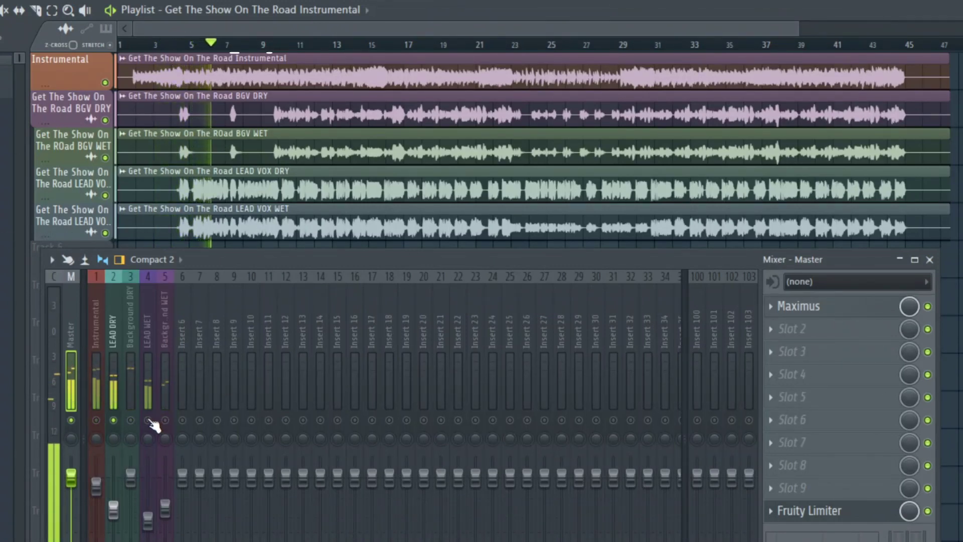
{"action": "left_click", "coordinate": [114, 420]}
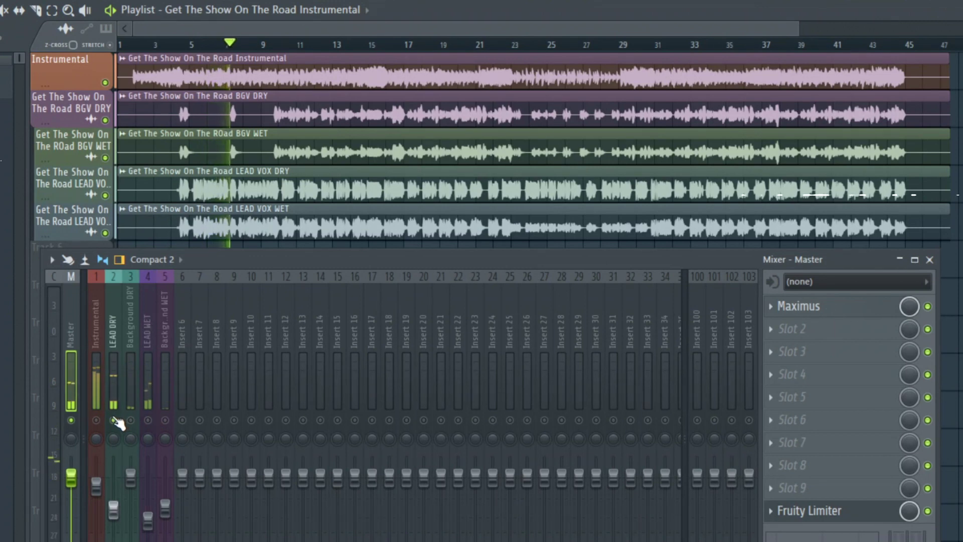
{"action": "left_click", "coordinate": [147, 420]}
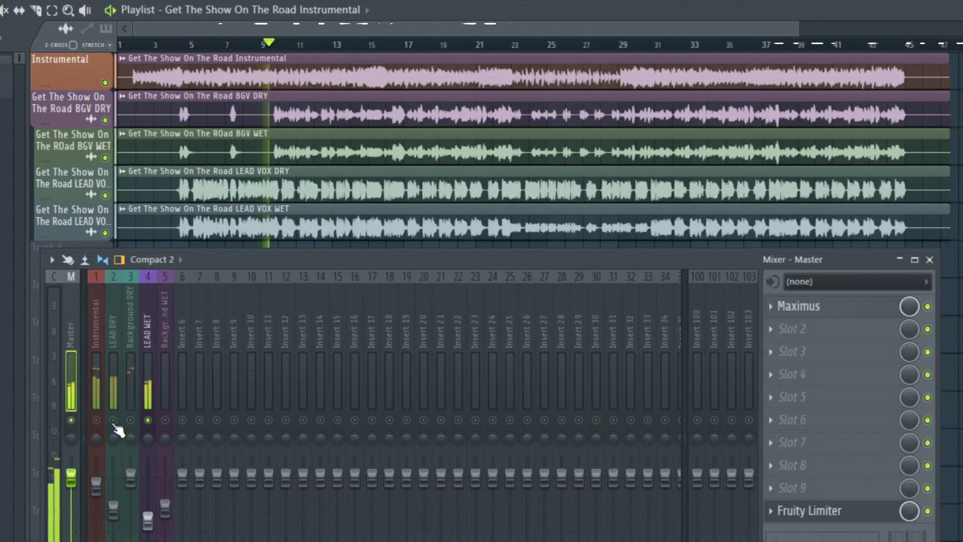
{"action": "left_click", "coordinate": [115, 420]}
{"action": "left_click", "coordinate": [131, 421]}
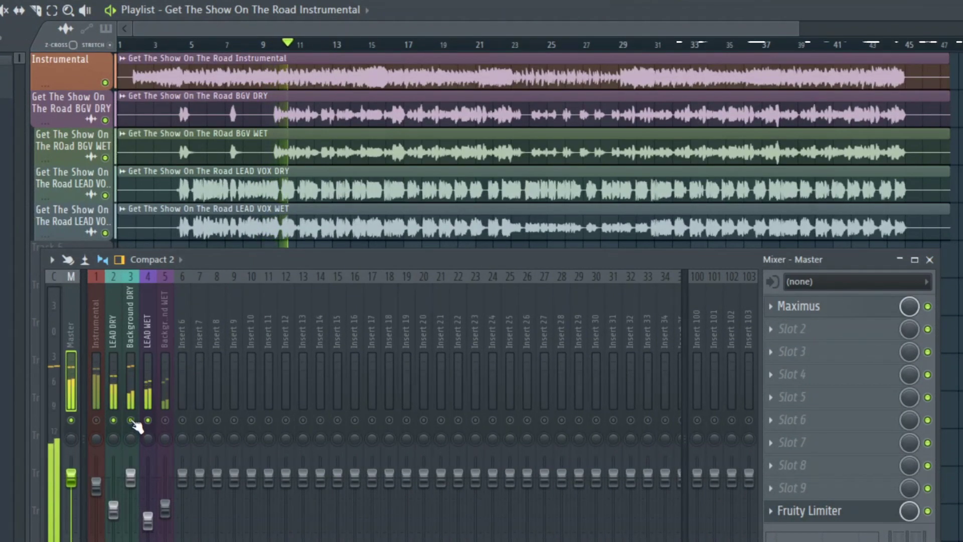
Step: Solo the Background DRY and wet background vocals in turn, then unmute every track including Instrumental
{"action": "right_click", "coordinate": [132, 420]}
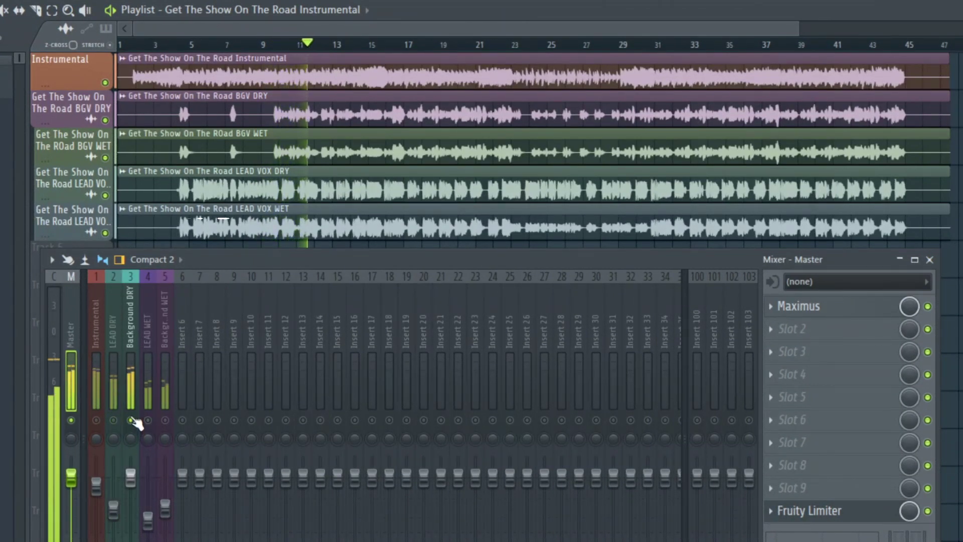
{"action": "left_click", "coordinate": [165, 421]}
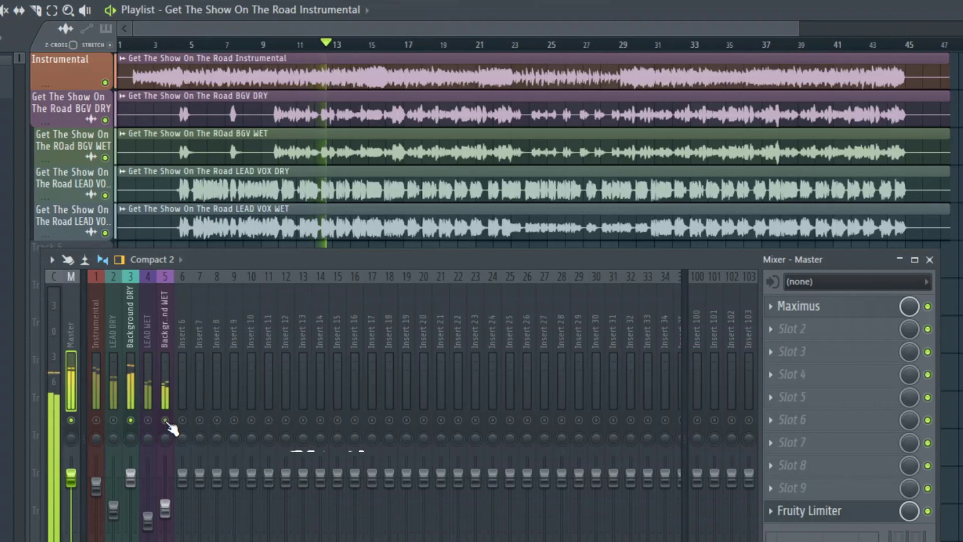
{"action": "right_click", "coordinate": [166, 422]}
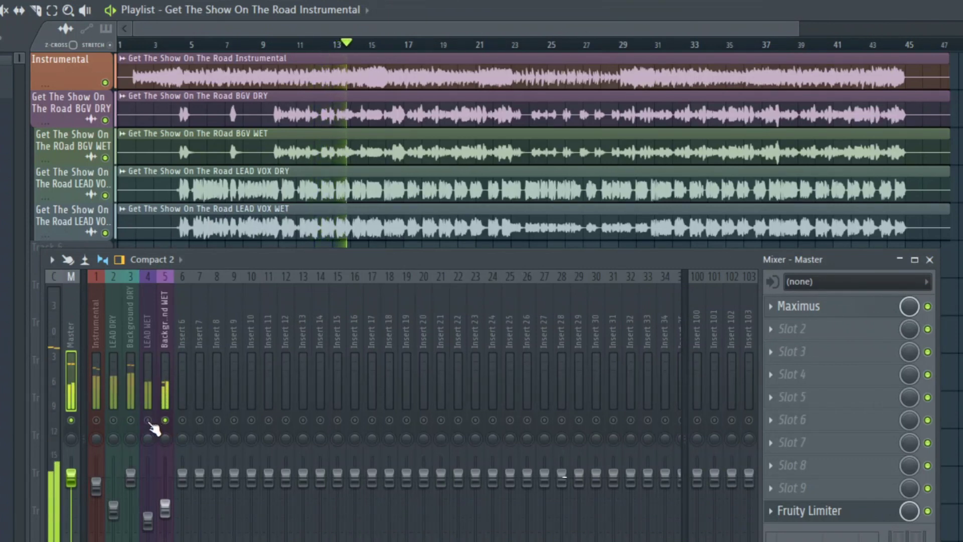
{"action": "left_click", "coordinate": [147, 420]}
{"action": "left_click", "coordinate": [130, 421]}
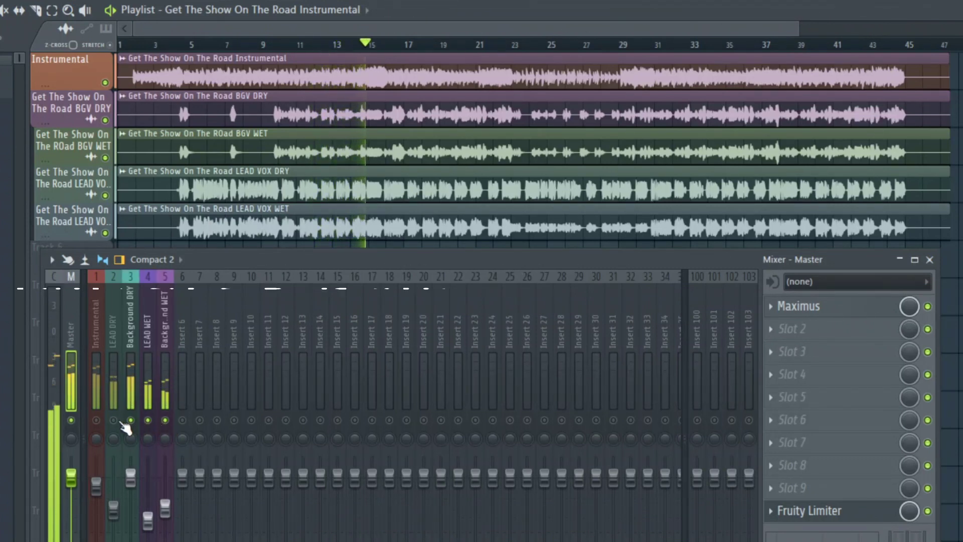
{"action": "left_click", "coordinate": [113, 421]}
{"action": "left_click", "coordinate": [96, 420]}
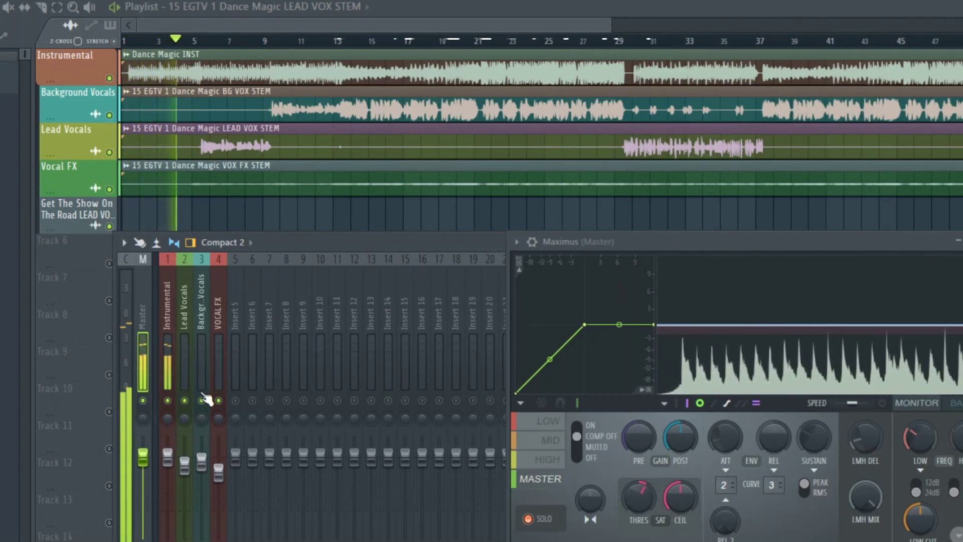
Step: Mute the Instrumental, solo the VOCAL FX stem and raise its fader
{"action": "left_click", "coordinate": [168, 400]}
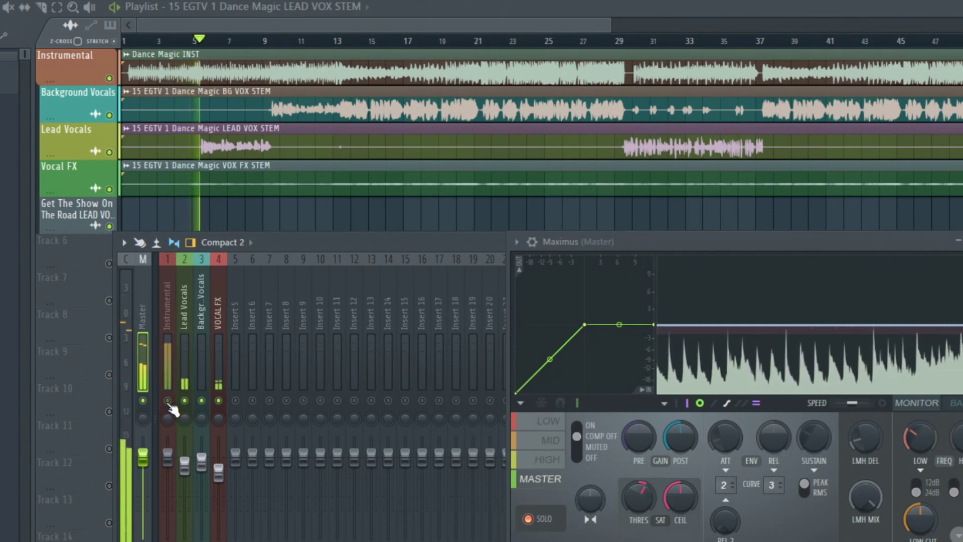
{"action": "right_click", "coordinate": [219, 401]}
{"action": "mouse_move", "coordinate": [218, 472]}
{"action": "left_mouse_down"}
{"action": "mouse_move", "coordinate": [219, 436]}
{"action": "mouse_move", "coordinate": [218, 464]}
{"action": "left_mouse_up"}
Step: Toggle Backgr. Vocals, Lead Vocals and Vocal FX, nudging the Vocal FX volume slightly higher
{"action": "left_click", "coordinate": [201, 400]}
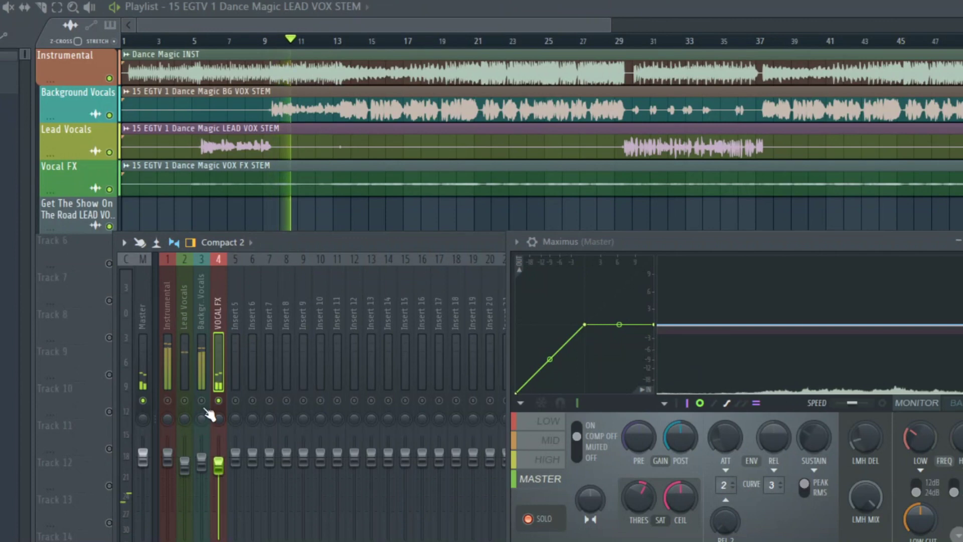
{"action": "left_click", "coordinate": [218, 401]}
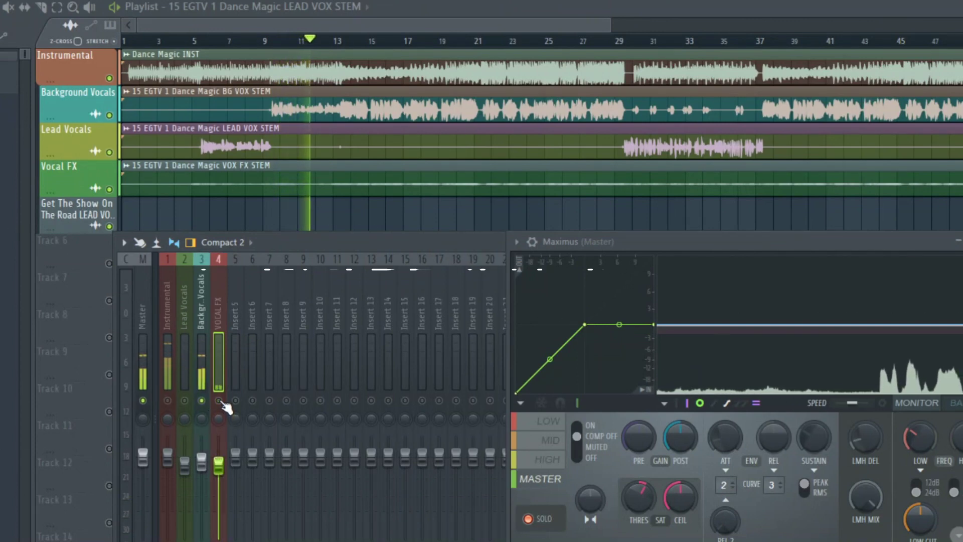
{"action": "left_click", "coordinate": [185, 401]}
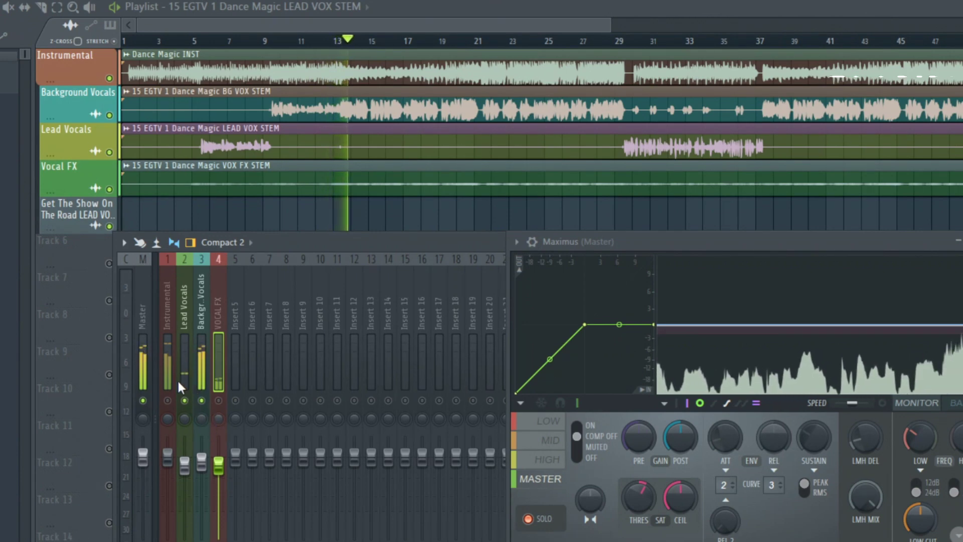
{"action": "left_click", "coordinate": [218, 400]}
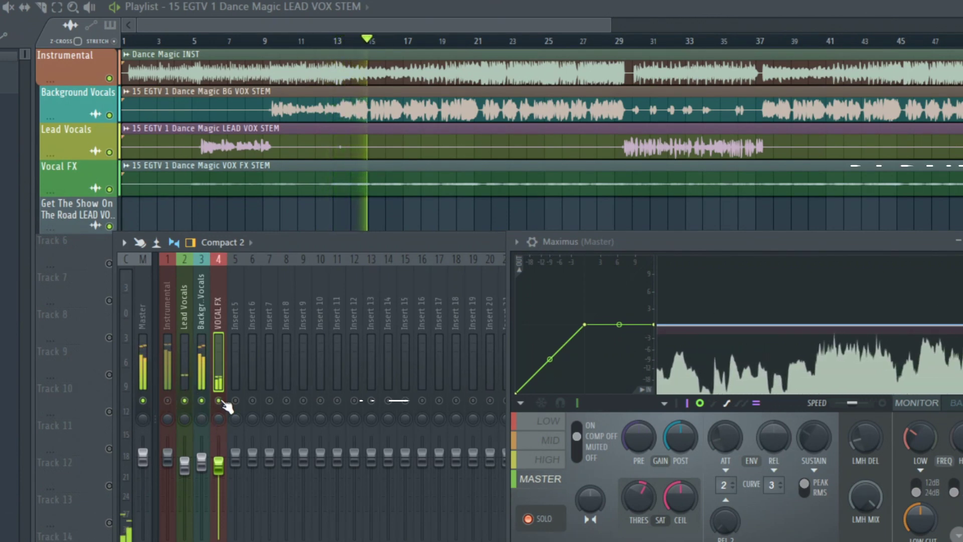
{"action": "mouse_move", "coordinate": [218, 464]}
{"action": "left_mouse_down"}
{"action": "mouse_move", "coordinate": [218, 437]}
{"action": "mouse_move", "coordinate": [218, 458]}
{"action": "left_mouse_up"}
Step: Solo Vocal FX again, restore Backgr. Vocals, Lead Vocals and Instrumental, then switch to MediaFire
{"action": "right_click", "coordinate": [223, 400]}
{"action": "left_click", "coordinate": [201, 399]}
{"action": "left_click", "coordinate": [184, 399]}
{"action": "left_click", "coordinate": [168, 400]}
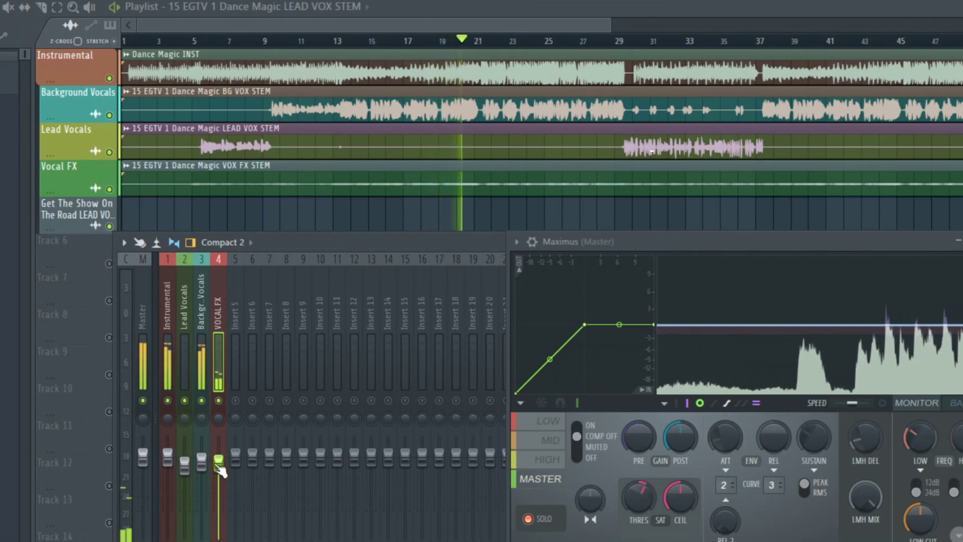
{"action": "key", "text": "alt+Tab"}
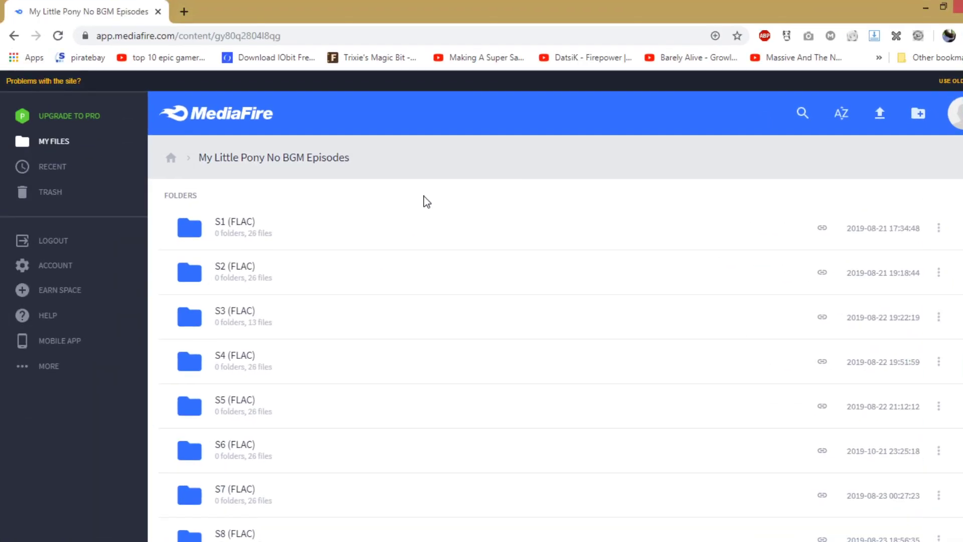
Step: Find the S9 (FLAC) folder in the MediaFire list and open it to view season 9 episodes
{"action": "scroll", "coordinate": [426, 202], "scroll_direction": "down", "scroll_amount": 2}
{"action": "scroll", "coordinate": [423, 346], "scroll_direction": "down", "scroll_amount": 3}
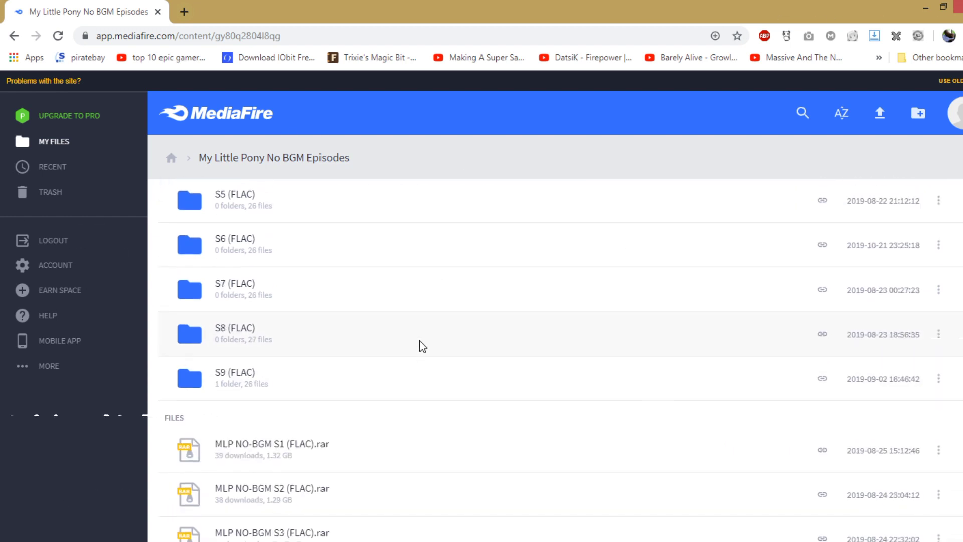
{"action": "scroll", "coordinate": [434, 411], "scroll_direction": "down", "scroll_amount": 4}
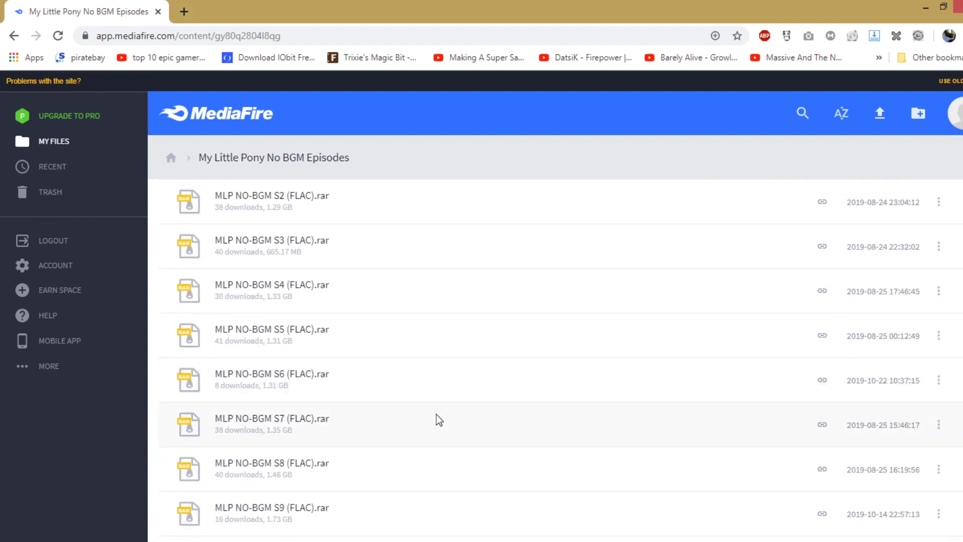
{"action": "scroll", "coordinate": [436, 417], "scroll_direction": "up", "scroll_amount": 7}
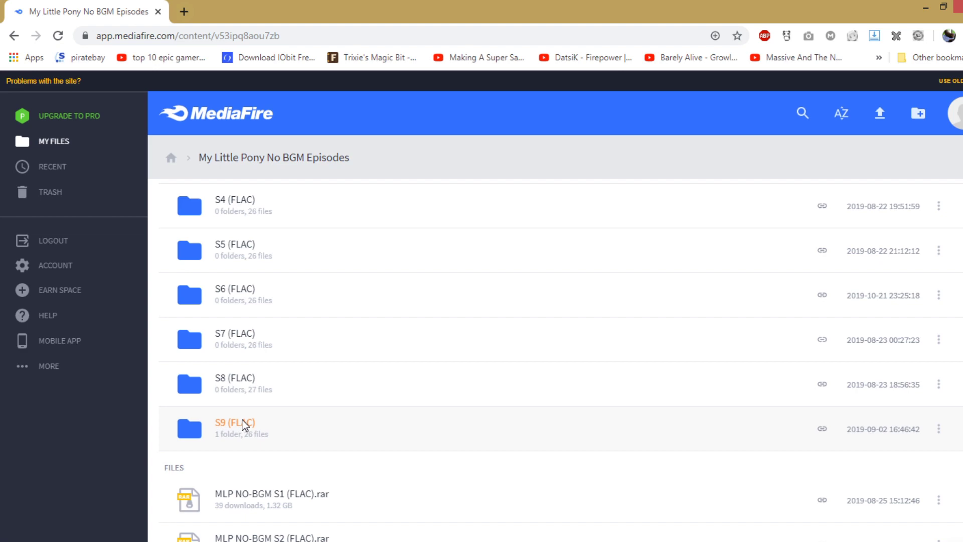
{"action": "left_click", "coordinate": [244, 425]}
{"action": "scroll", "coordinate": [384, 323], "scroll_direction": "down", "scroll_amount": 8}
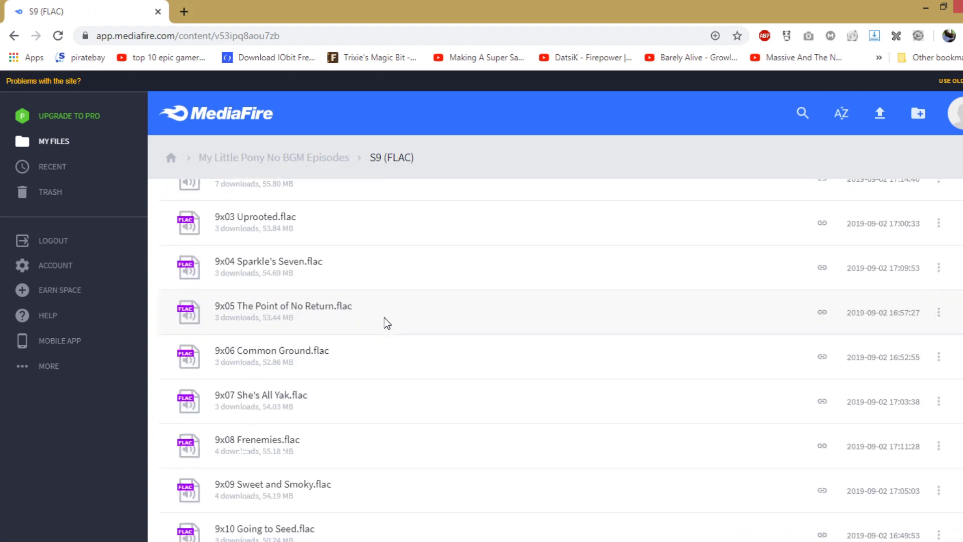
{"action": "scroll", "coordinate": [386, 322], "scroll_direction": "down", "scroll_amount": 6}
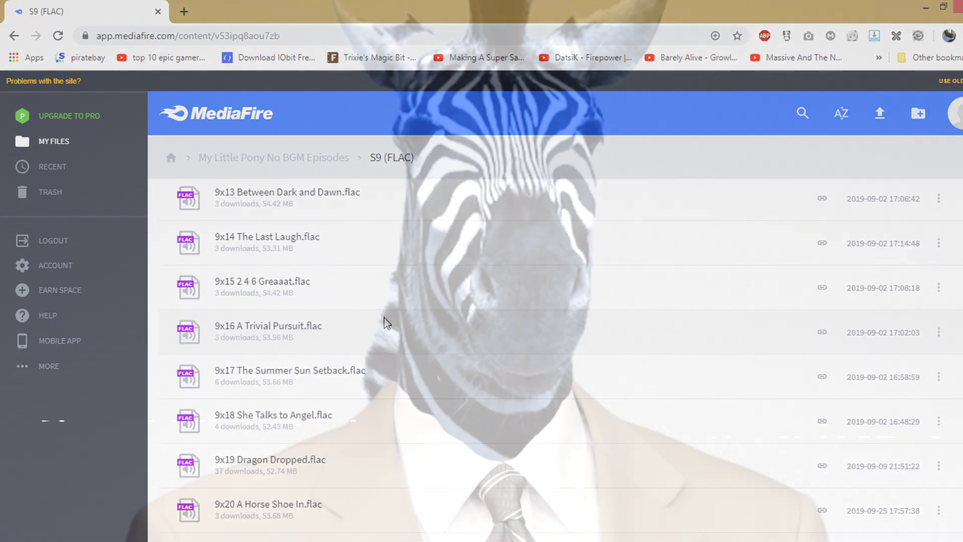